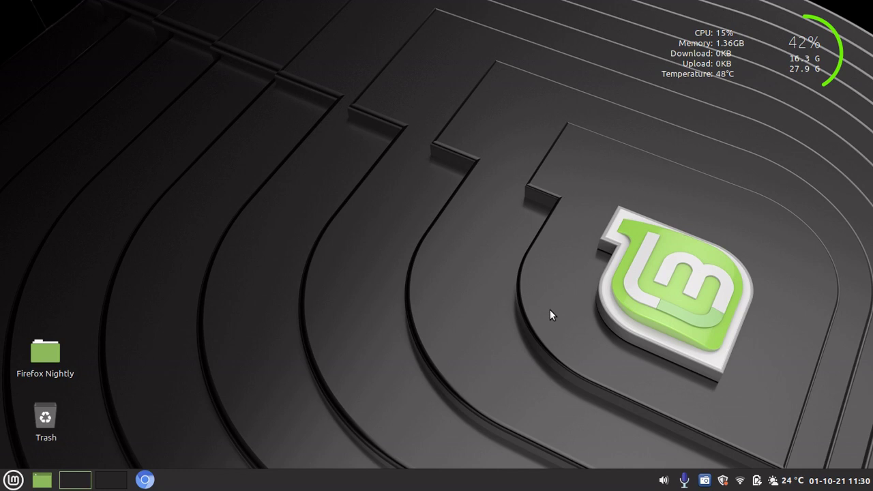
# Step: From the tray icon, show the 50 pending updates and reveal the 'Upgrade to Linux Mint 20.1 Ulyssa' option under Edit
pyautogui.click(723, 482)
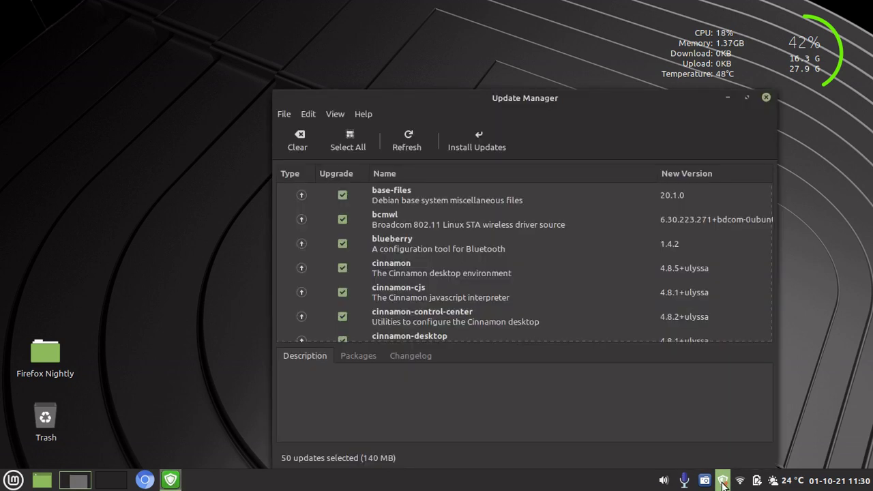
pyautogui.click(308, 114)
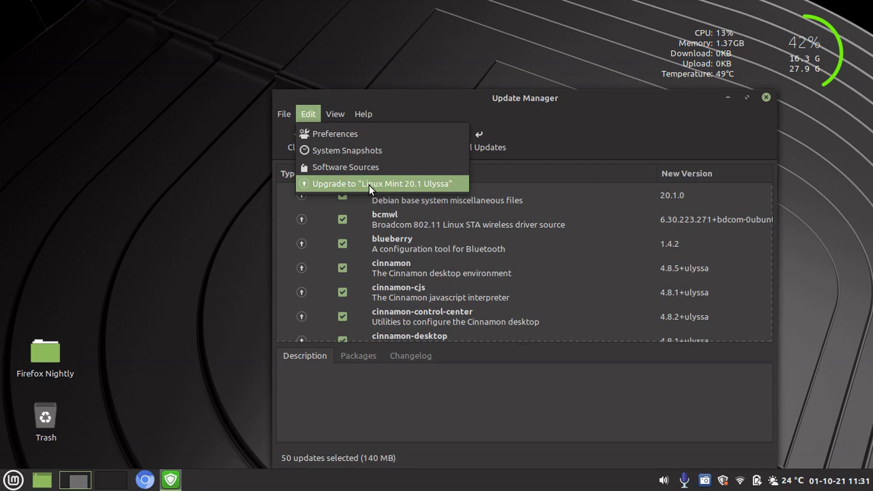
# Step: Launch the Linux Mint 20.1 Ulyssa upgrade wizard and get past its Introduction page
pyautogui.click(370, 183)
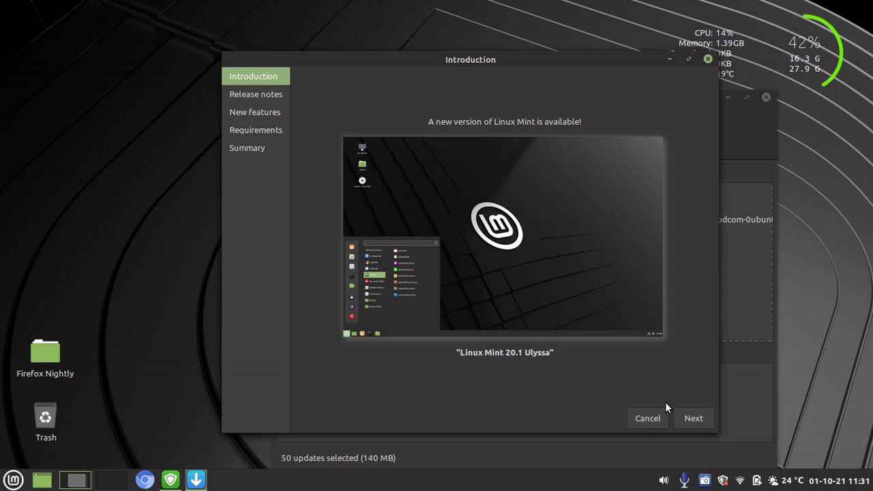
pyautogui.click(696, 420)
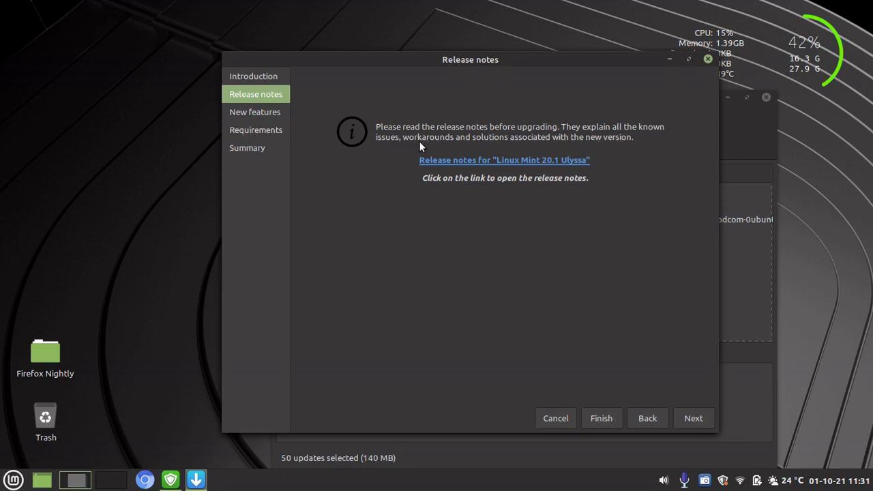
# Step: Read the Linux Mint 20.1 Ulyssa release notes down to the boot-freeze and NVIDIA driver tips
pyautogui.click(488, 167)
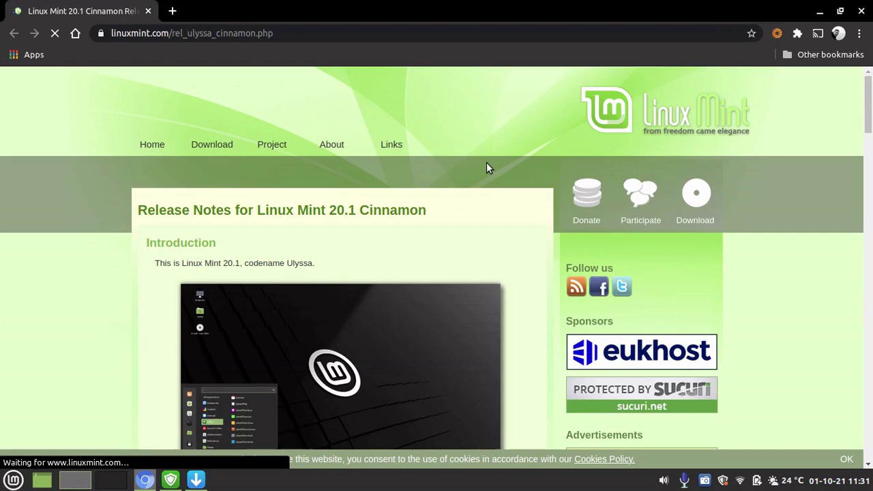
pyautogui.scroll(-2, 488, 167)
pyautogui.scroll(-1, 489, 168)
pyautogui.scroll(-1, 486, 184)
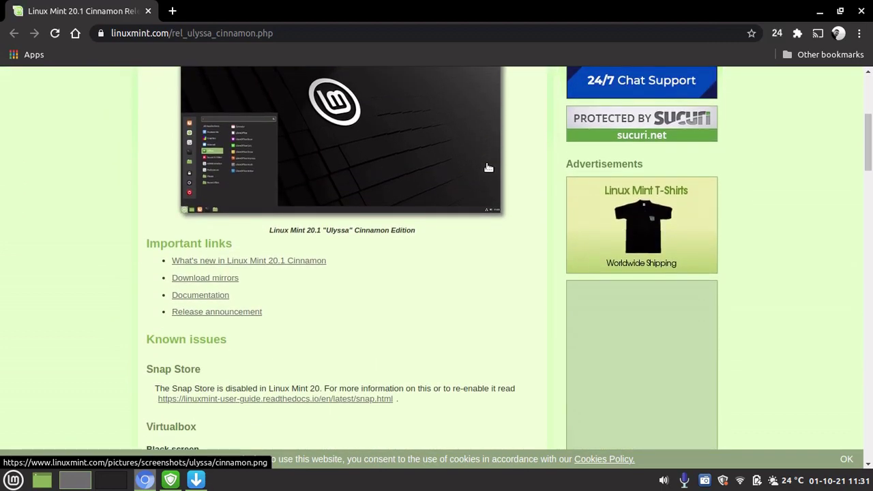
pyautogui.scroll(-1, 479, 205)
pyautogui.scroll(-1, 478, 206)
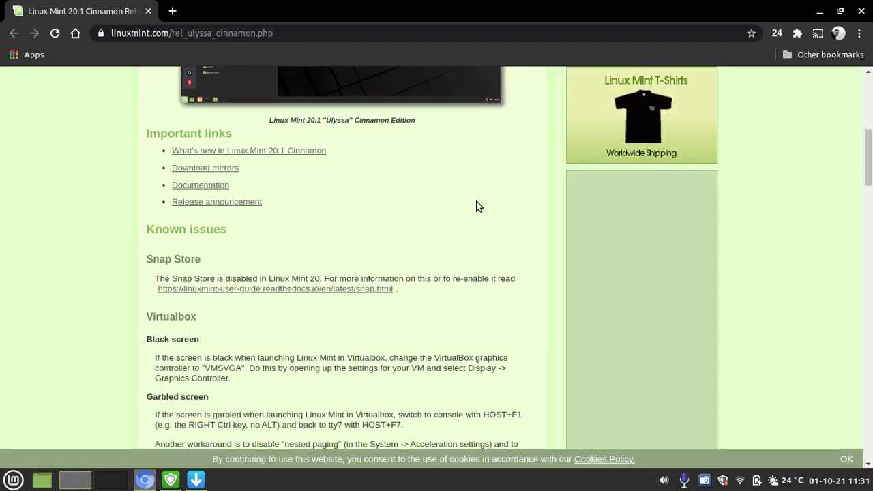
pyautogui.scroll(-1, 478, 206)
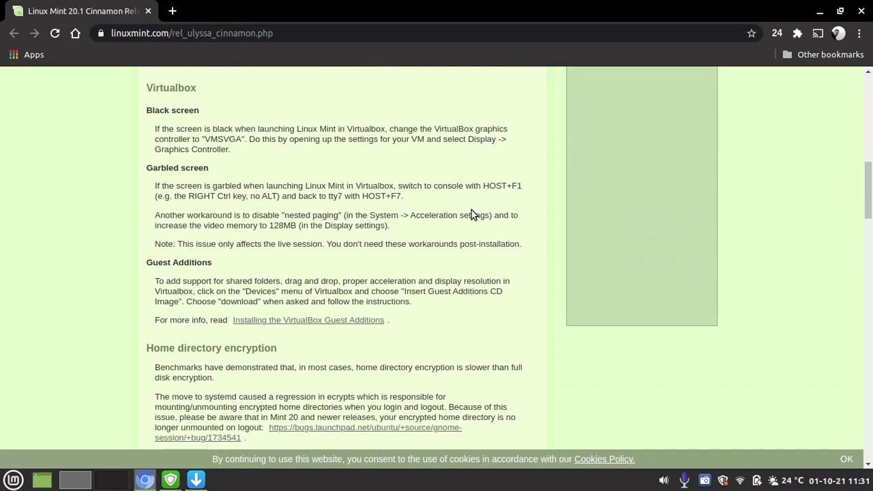
pyautogui.scroll(-1, 472, 210)
pyautogui.scroll(-1, 472, 210)
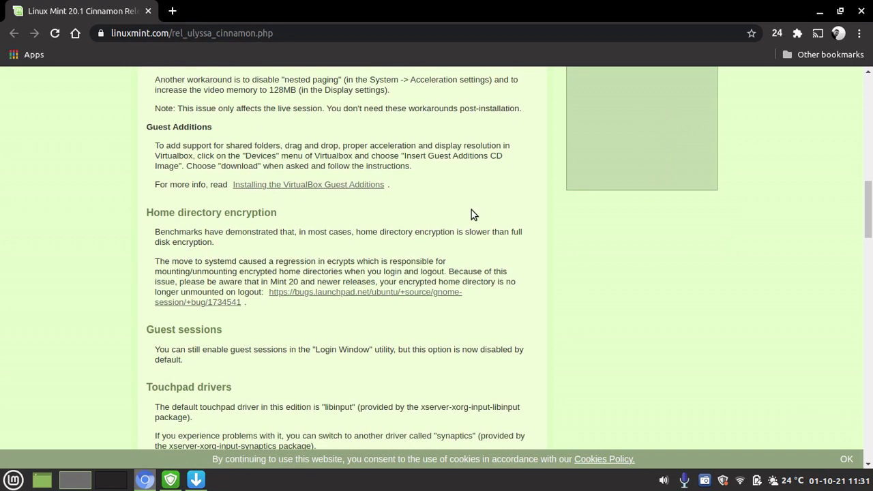
pyautogui.scroll(-1, 472, 210)
pyautogui.scroll(-1, 473, 210)
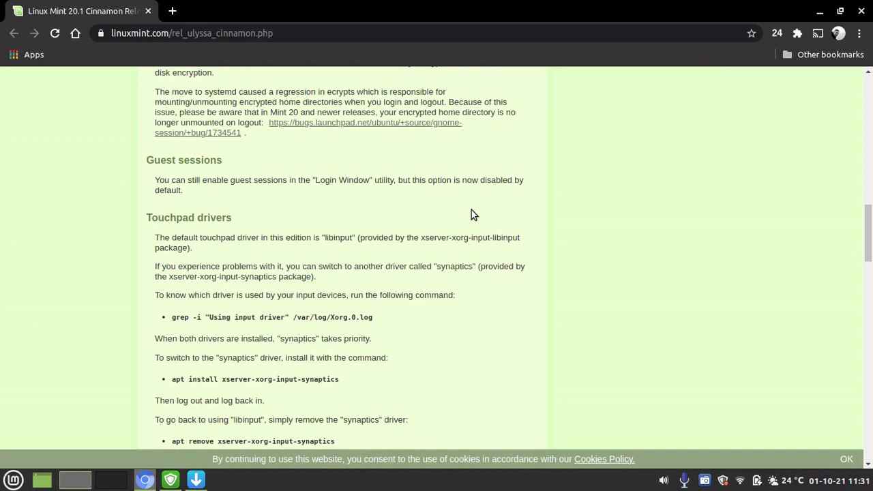
pyautogui.scroll(-1, 471, 210)
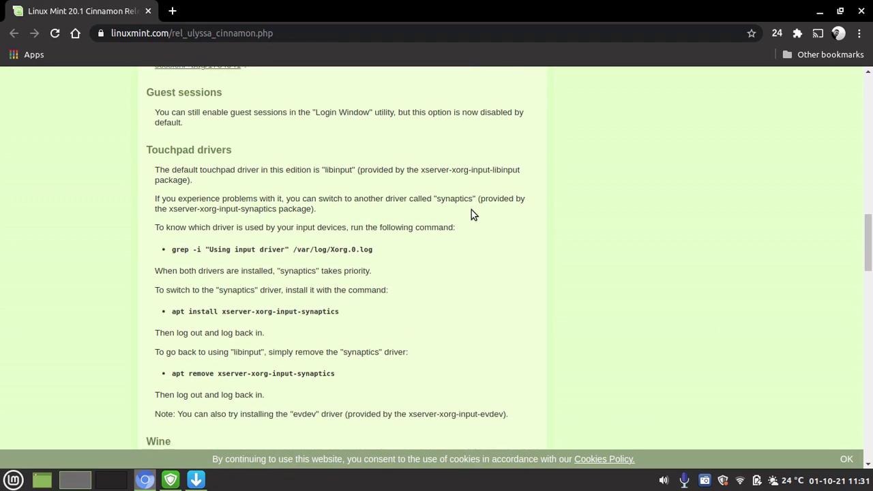
pyautogui.scroll(-1, 472, 209)
pyautogui.scroll(-1, 472, 209)
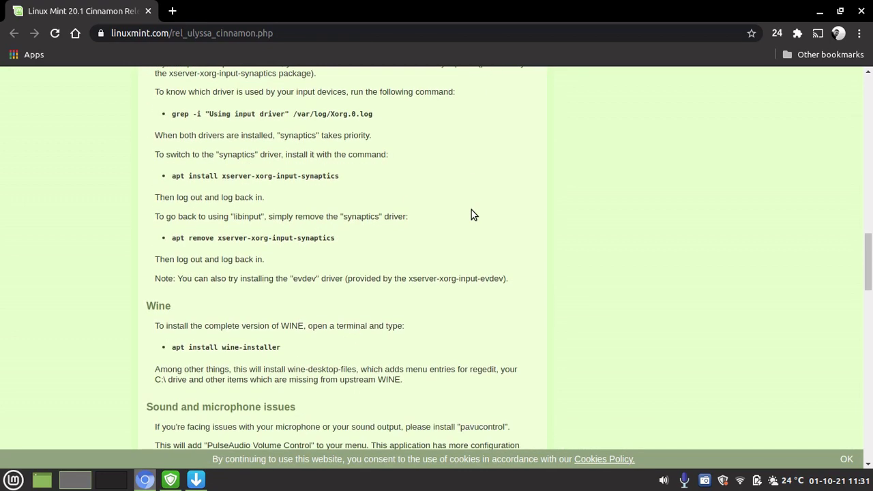
pyautogui.scroll(-2, 471, 209)
pyautogui.scroll(-1, 472, 210)
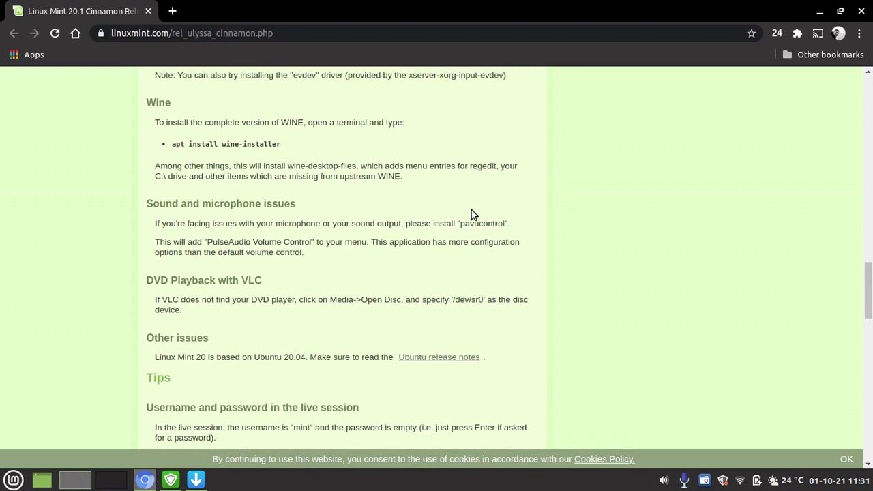
pyautogui.scroll(-1, 472, 209)
pyautogui.scroll(-1, 472, 210)
pyautogui.scroll(-1, 472, 210)
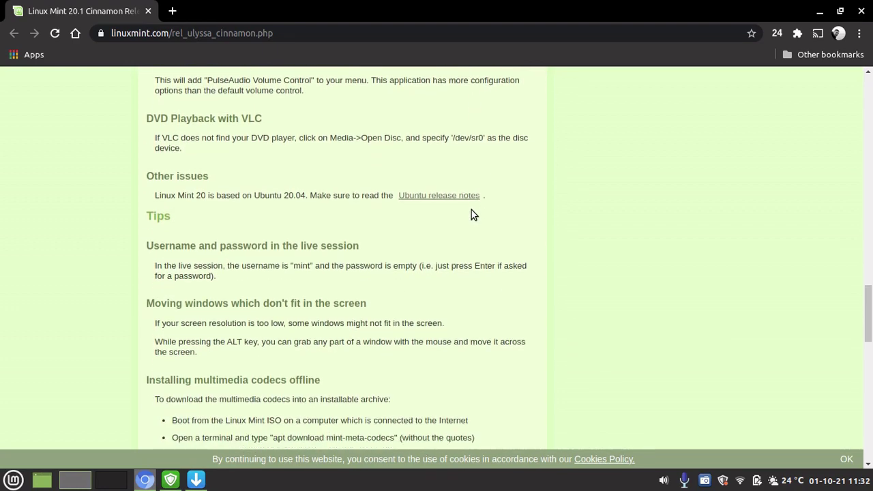
pyautogui.scroll(-1, 472, 209)
pyautogui.scroll(2, 451, 206)
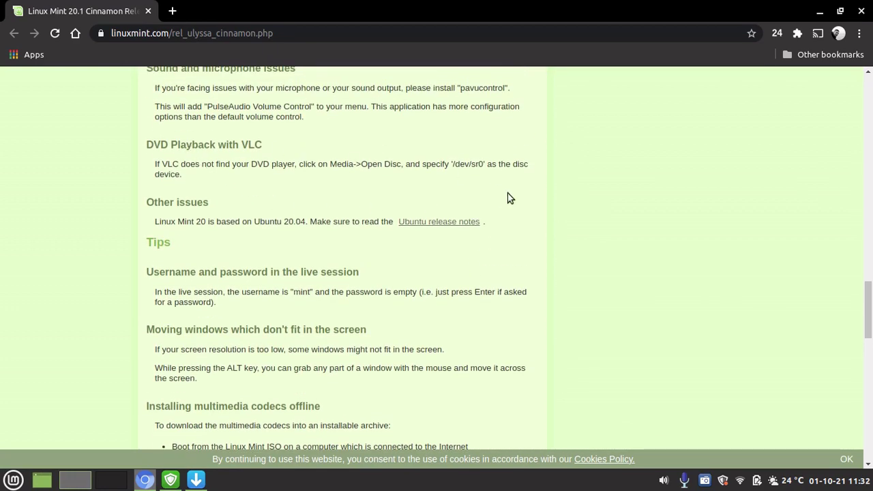
pyautogui.scroll(-1, 508, 211)
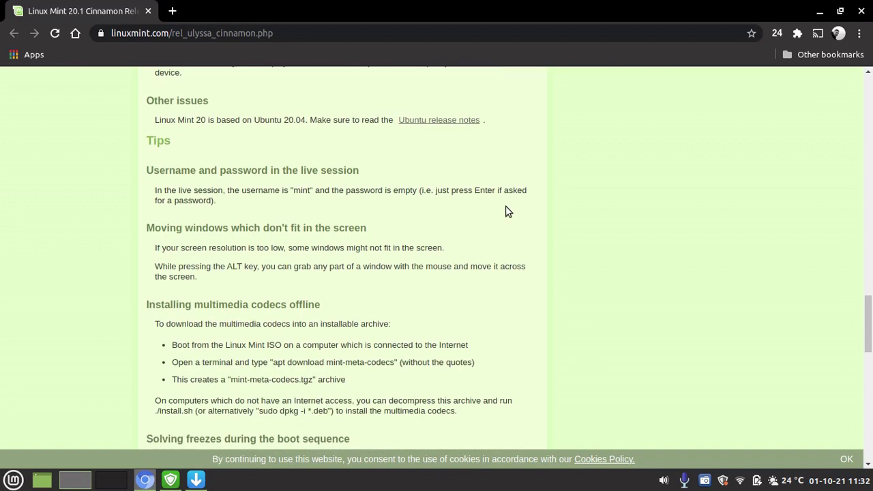
pyautogui.scroll(-1, 507, 211)
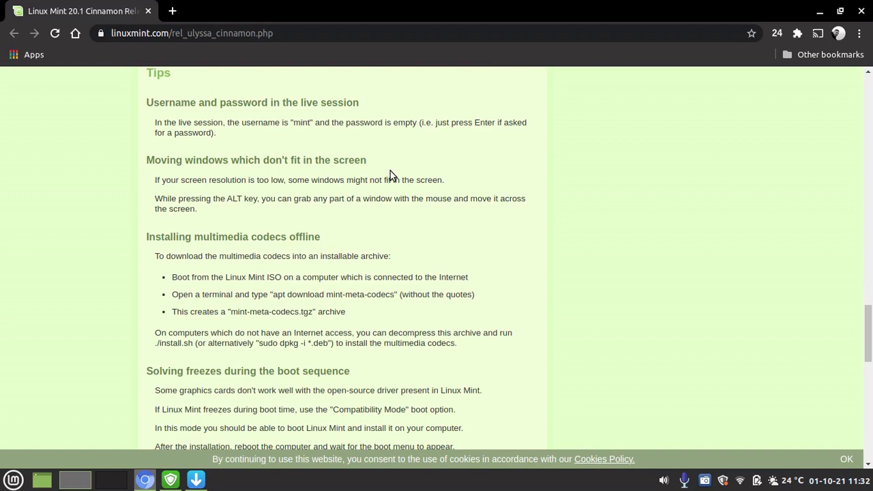
pyautogui.scroll(-1, 440, 209)
pyautogui.scroll(-1, 440, 209)
pyautogui.scroll(-1, 441, 209)
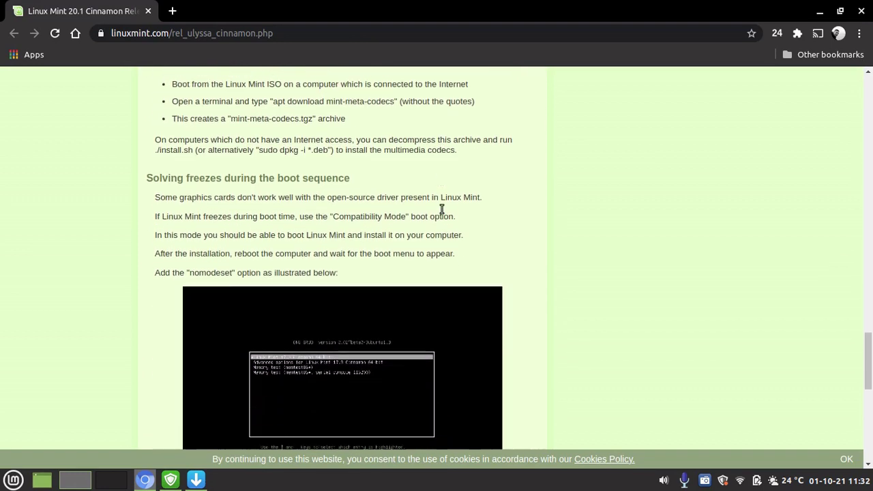
pyautogui.scroll(-1, 441, 209)
pyautogui.scroll(-3, 441, 208)
pyautogui.scroll(2, 440, 209)
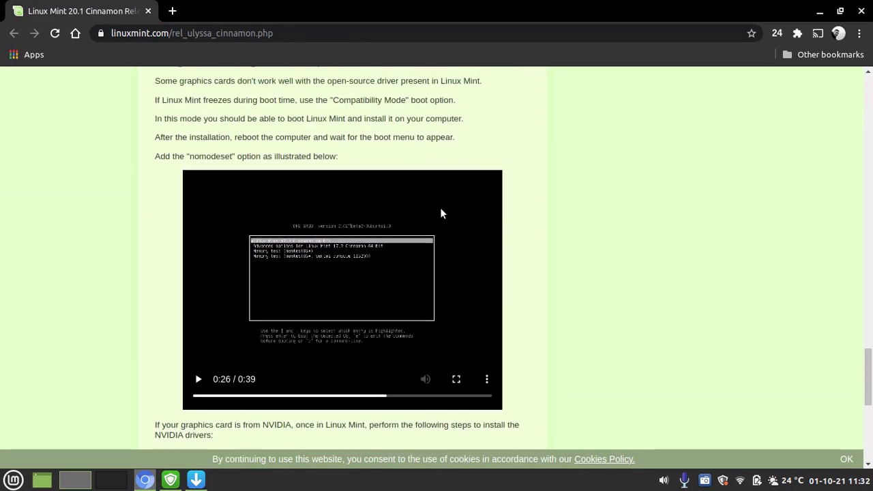
pyautogui.scroll(1, 440, 209)
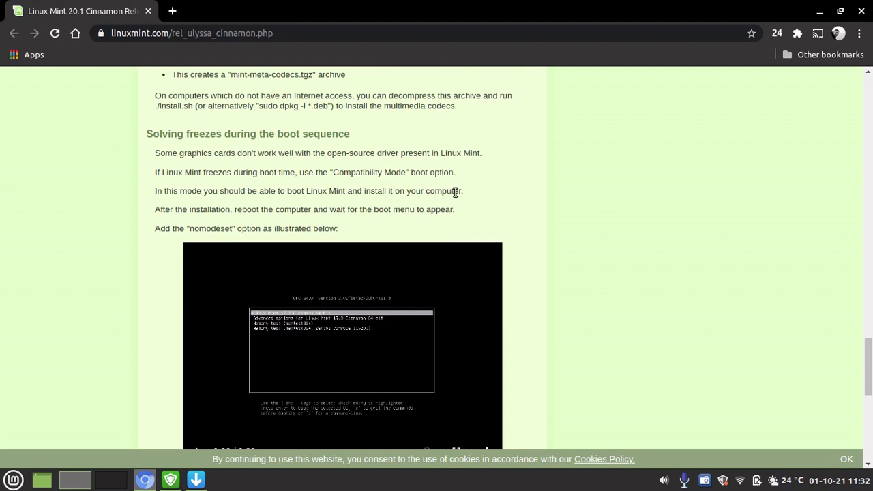
pyautogui.scroll(-3, 454, 192)
pyautogui.scroll(-4, 507, 198)
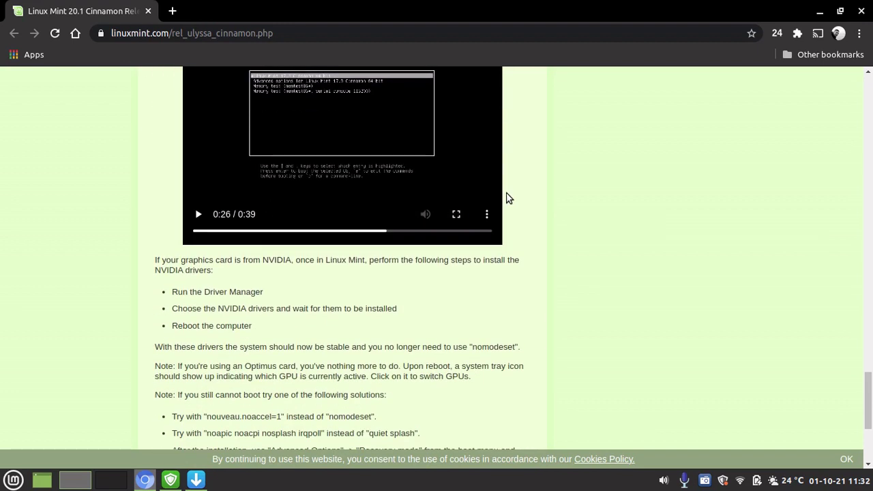
# Step: Minimize Chrome and advance the upgrade wizard to its new features step
pyautogui.click(820, 12)
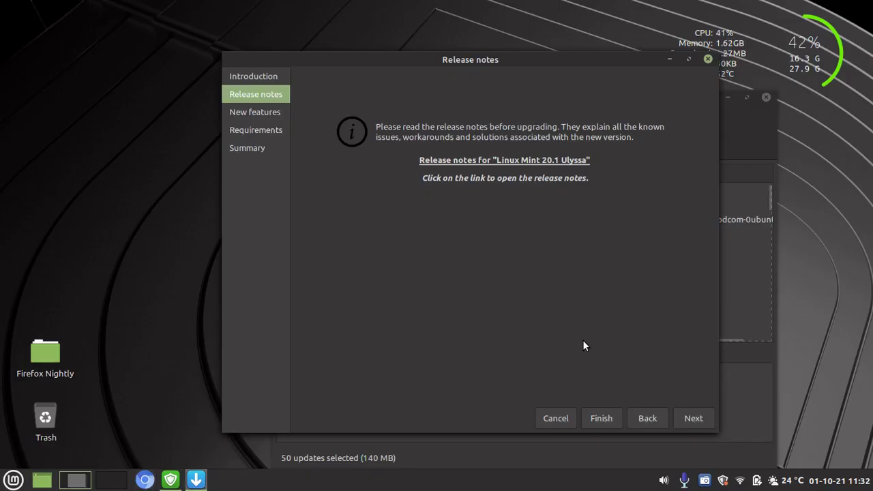
pyautogui.click(693, 418)
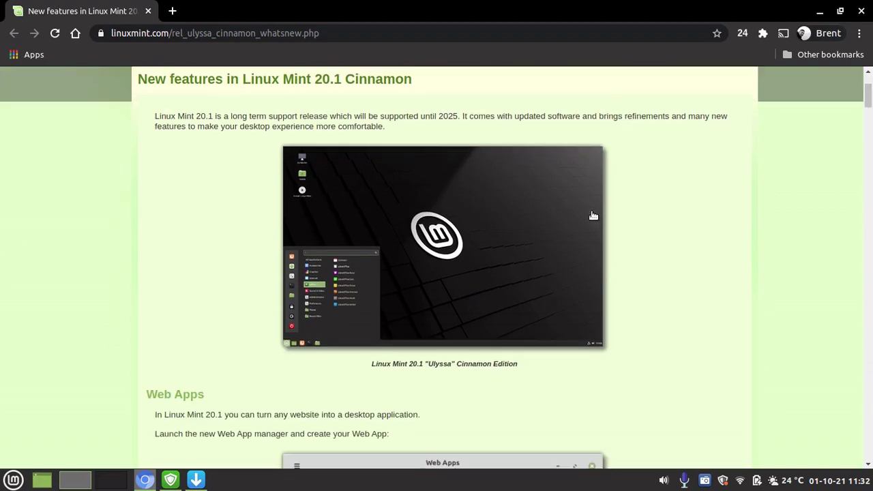
# Step: Scroll the 20.1 What's New page past the Web Apps screenshots to the Hypnotix heading
pyautogui.scroll(-3, 591, 213)
pyautogui.scroll(-3, 594, 216)
pyautogui.scroll(-2, 592, 215)
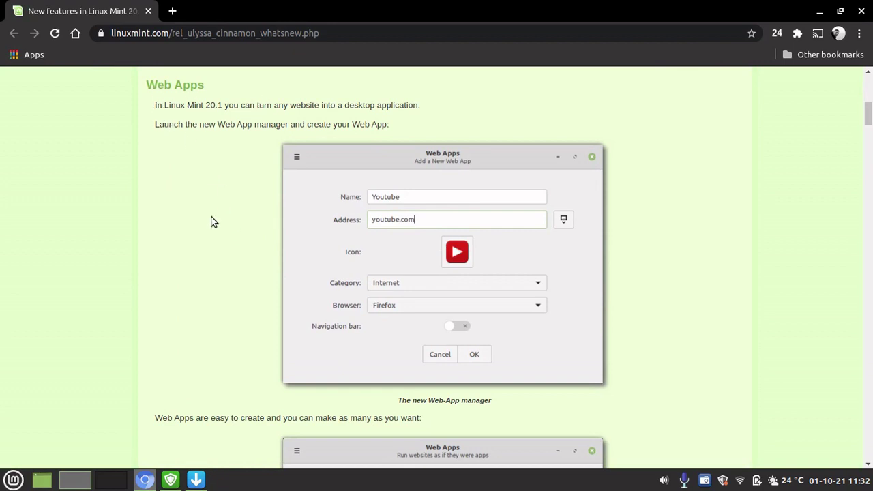
pyautogui.scroll(-1, 212, 213)
pyautogui.scroll(-3, 213, 214)
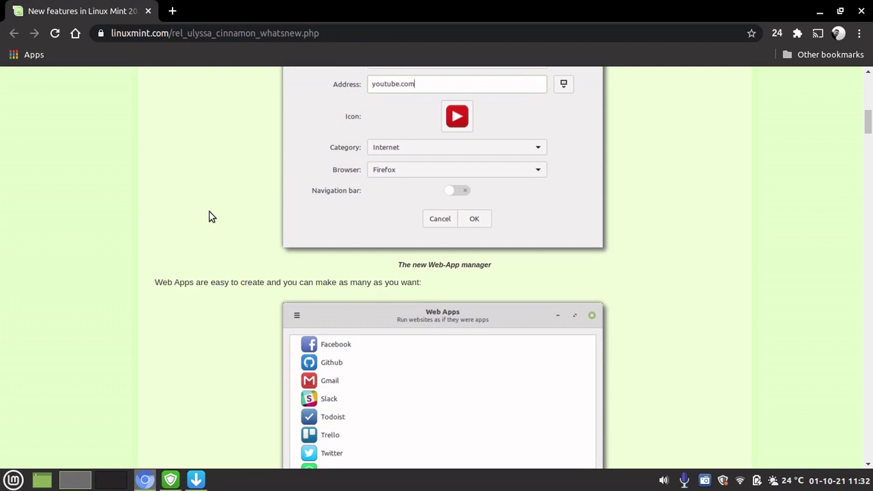
pyautogui.scroll(-2, 211, 217)
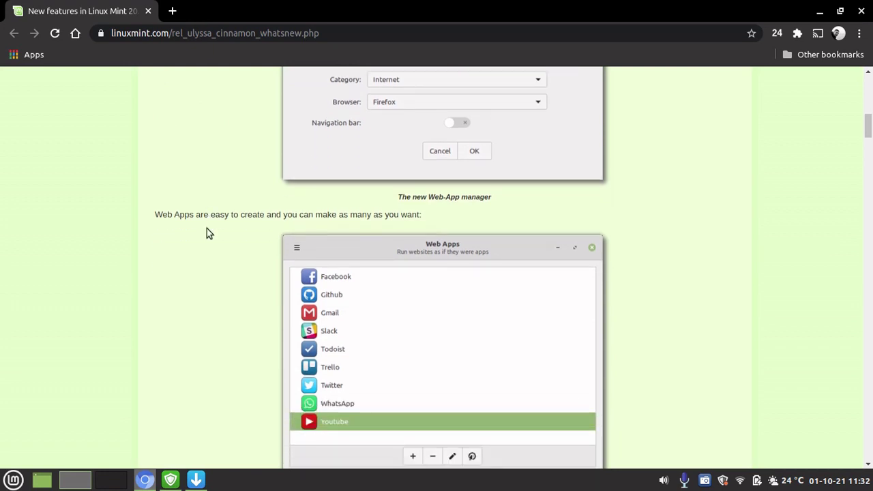
pyautogui.scroll(-4, 207, 228)
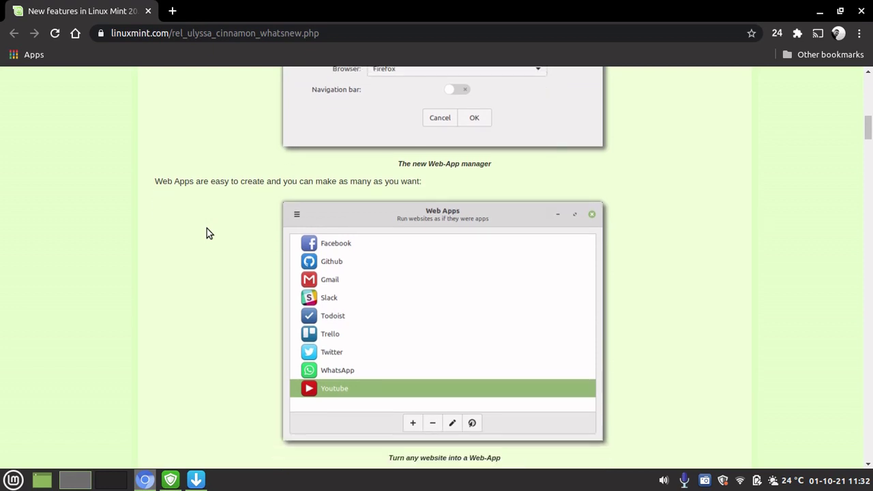
pyautogui.scroll(-1, 207, 228)
pyautogui.scroll(-5, 207, 229)
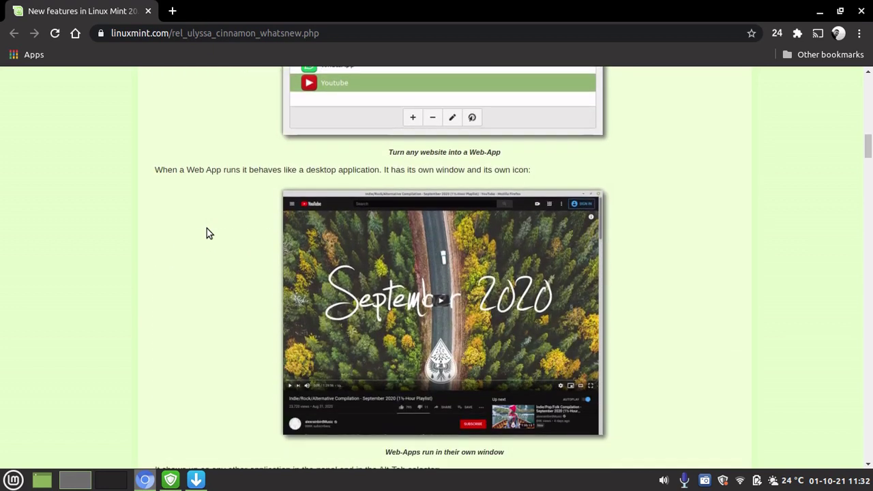
pyautogui.scroll(-3, 207, 229)
pyautogui.scroll(-3, 206, 228)
pyautogui.scroll(-2, 207, 234)
pyautogui.scroll(-6, 207, 233)
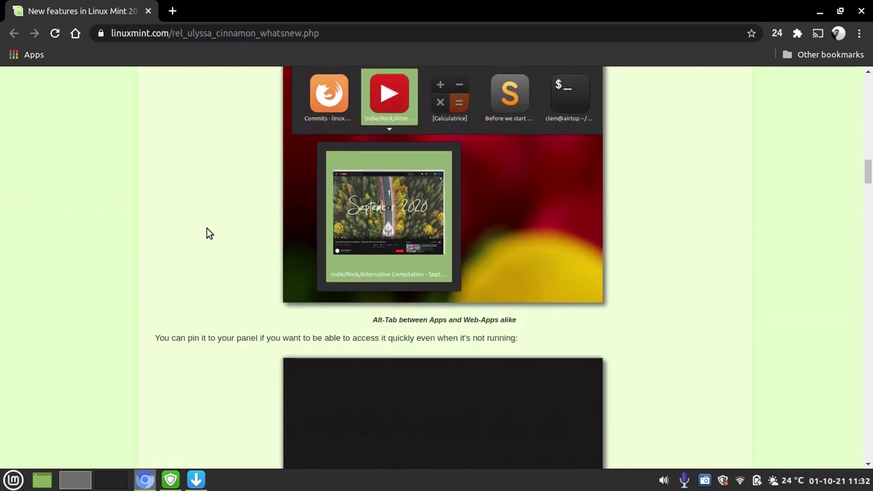
pyautogui.scroll(-6, 206, 233)
pyautogui.scroll(-7, 207, 233)
pyautogui.scroll(-6, 207, 229)
pyautogui.scroll(-2, 207, 230)
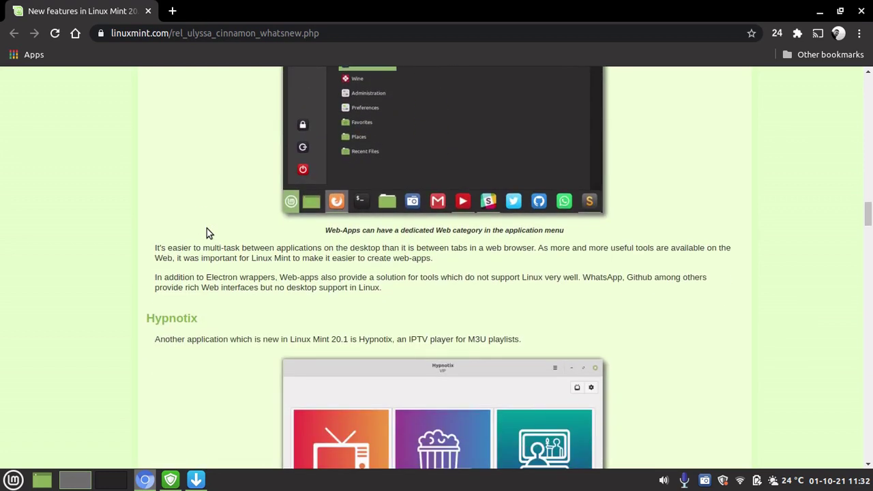
pyautogui.scroll(-2, 207, 230)
pyautogui.scroll(-5, 206, 229)
pyautogui.scroll(2, 206, 234)
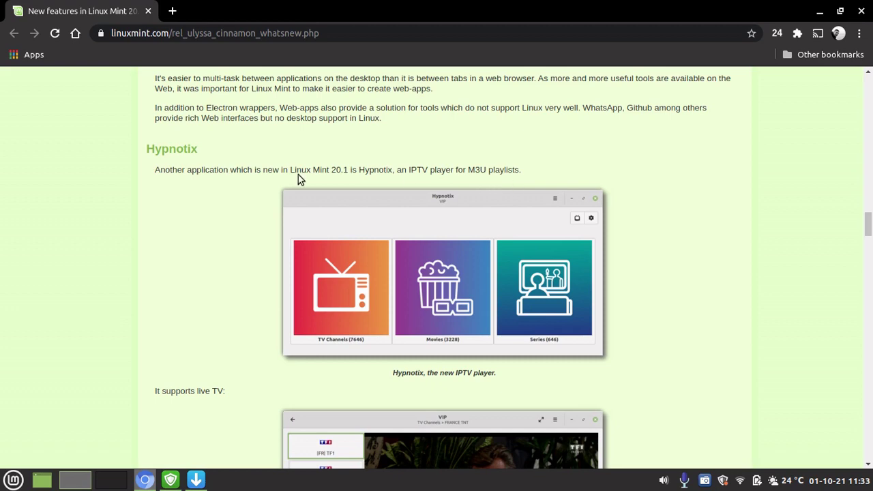
# Step: Scroll through the Hypnotix and Favorites sections to the start of Cinnamon 4.8
pyautogui.scroll(-5, 143, 227)
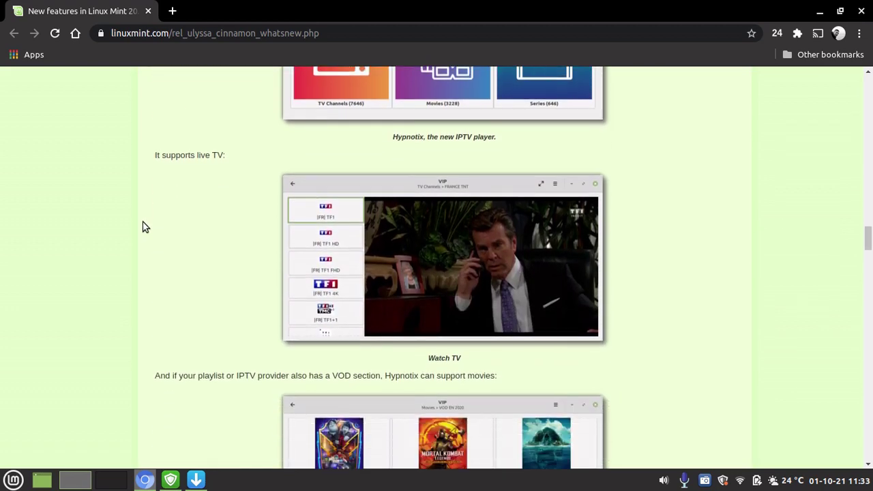
pyautogui.scroll(-5, 194, 205)
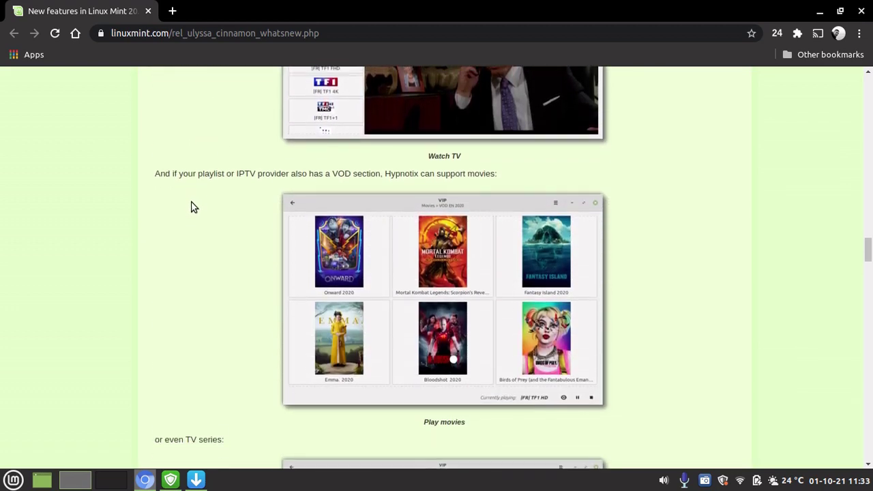
pyautogui.scroll(-5, 197, 227)
pyautogui.scroll(-5, 196, 226)
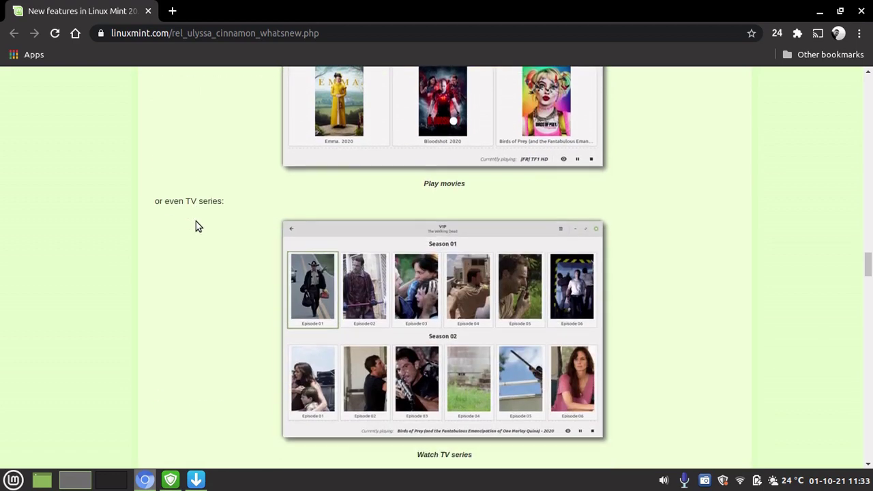
pyautogui.scroll(-3, 196, 226)
pyautogui.scroll(-2, 196, 226)
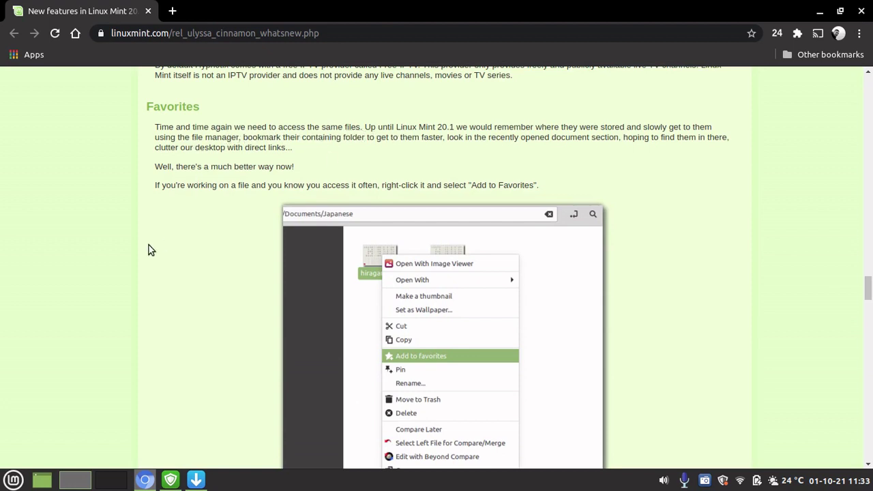
pyautogui.scroll(-2, 206, 224)
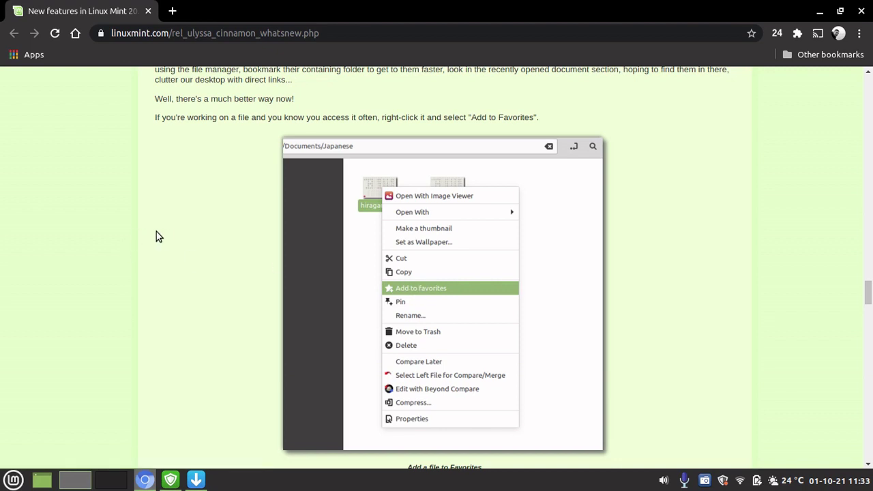
pyautogui.scroll(-3, 173, 238)
pyautogui.scroll(-3, 173, 238)
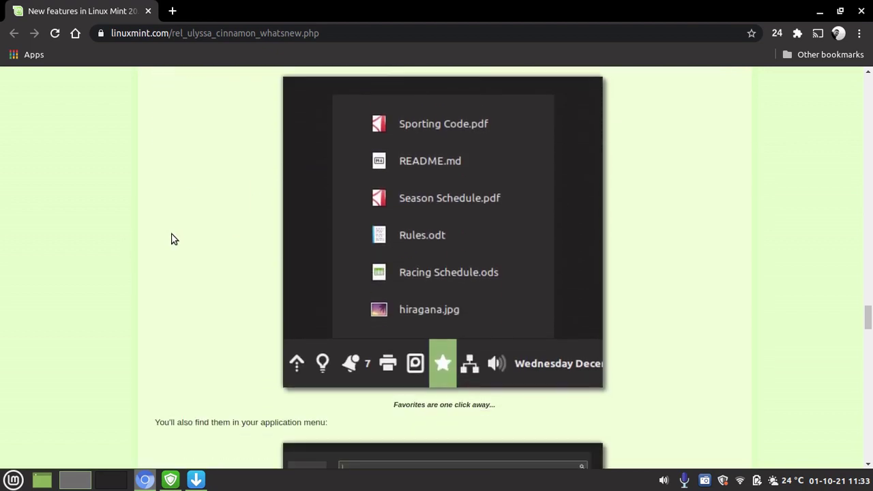
pyautogui.scroll(-1, 173, 238)
pyautogui.scroll(-3, 173, 238)
pyautogui.scroll(-3, 173, 238)
pyautogui.scroll(-1, 173, 238)
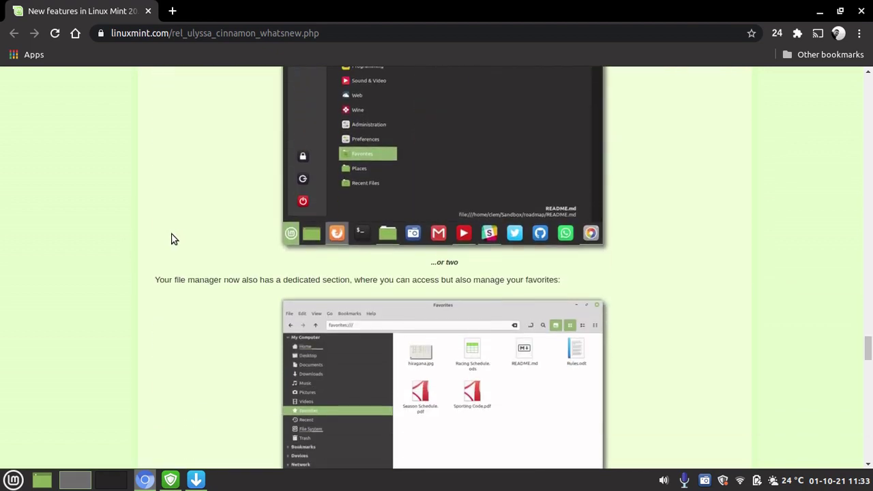
pyautogui.scroll(-2, 172, 238)
pyautogui.scroll(-3, 173, 238)
pyautogui.scroll(-1, 173, 238)
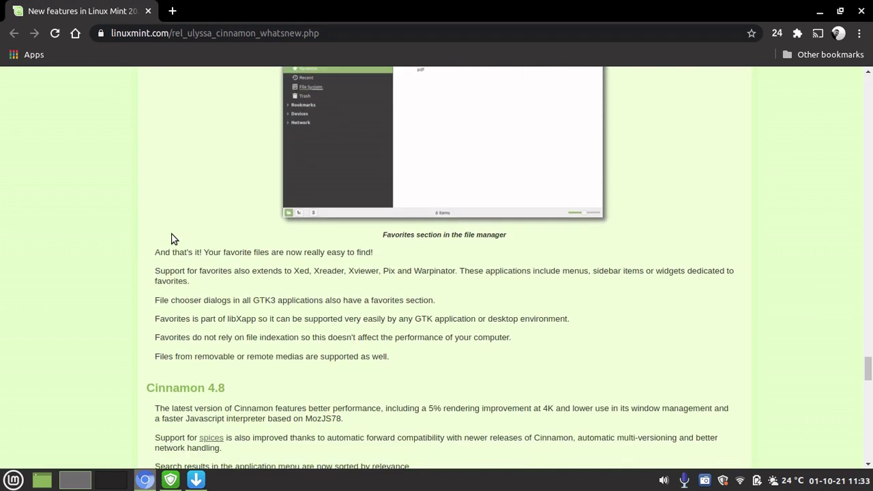
pyautogui.scroll(-2, 174, 239)
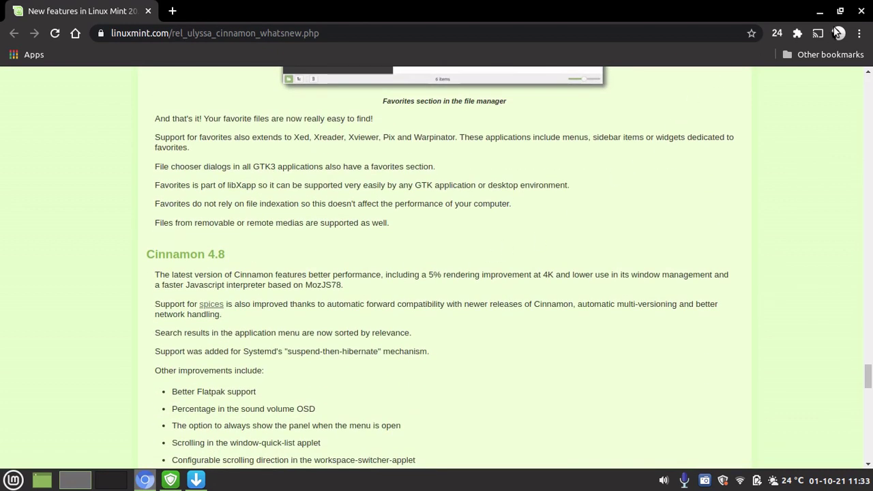
# Step: Close Chrome, go to the requirements step and tick 'I understand the risk'
pyautogui.click(867, 10)
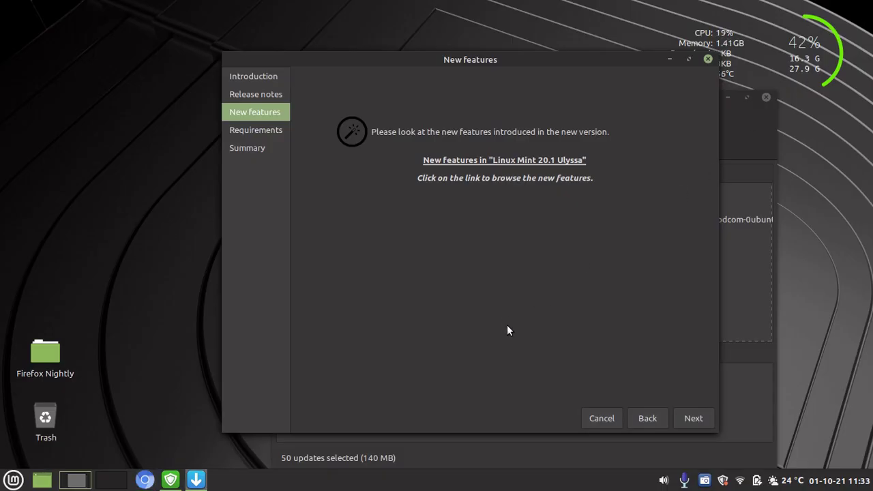
pyautogui.click(695, 419)
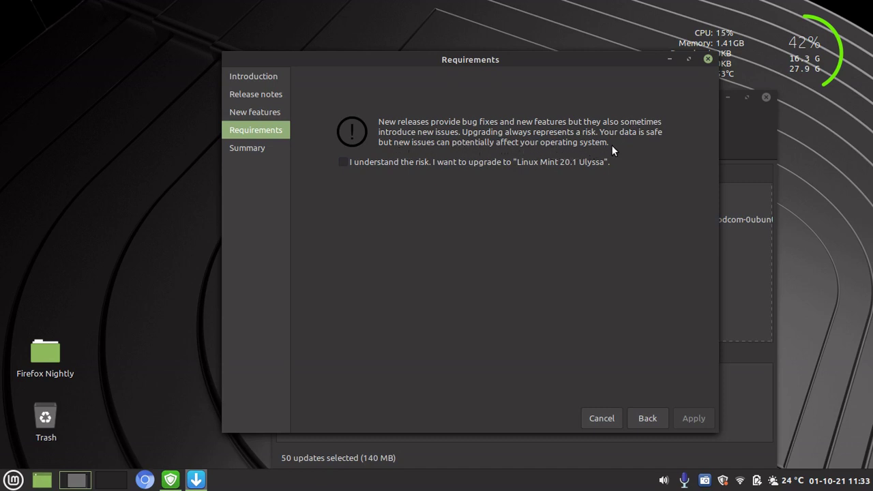
pyautogui.click(344, 162)
# Step: Apply the upgrade and authenticate with the administrator password
pyautogui.click(689, 419)
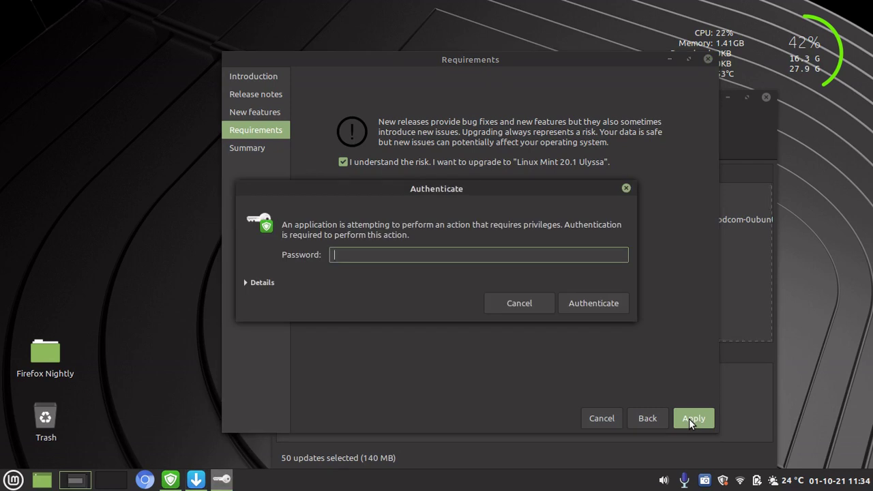
pyautogui.write('••••')
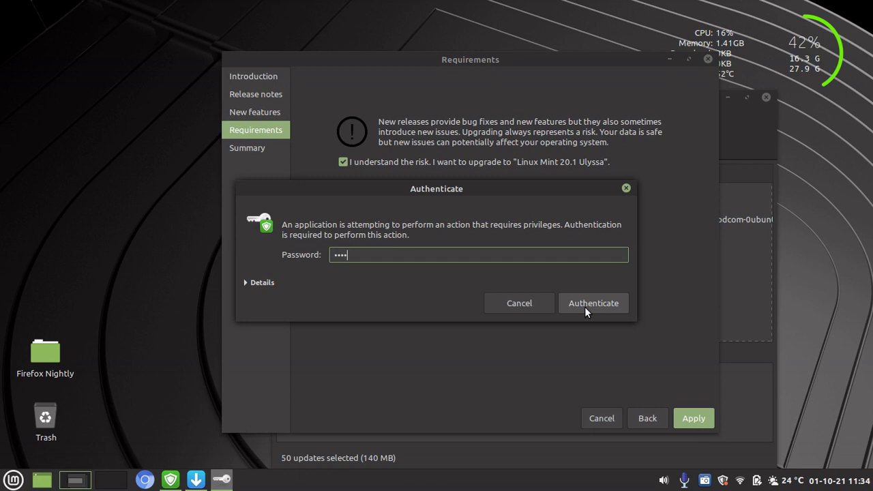
pyautogui.click(585, 307)
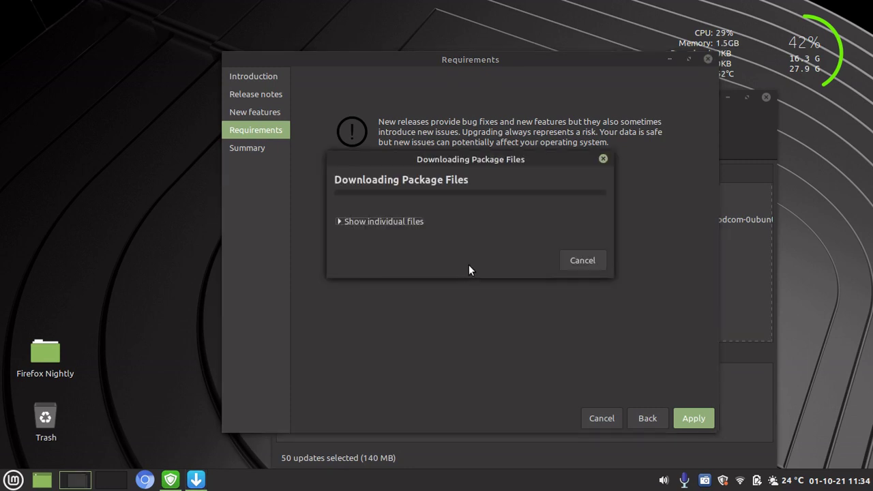
# Step: Expand 'Show individual files' in the Downloading Package Files dialog
pyautogui.click(383, 222)
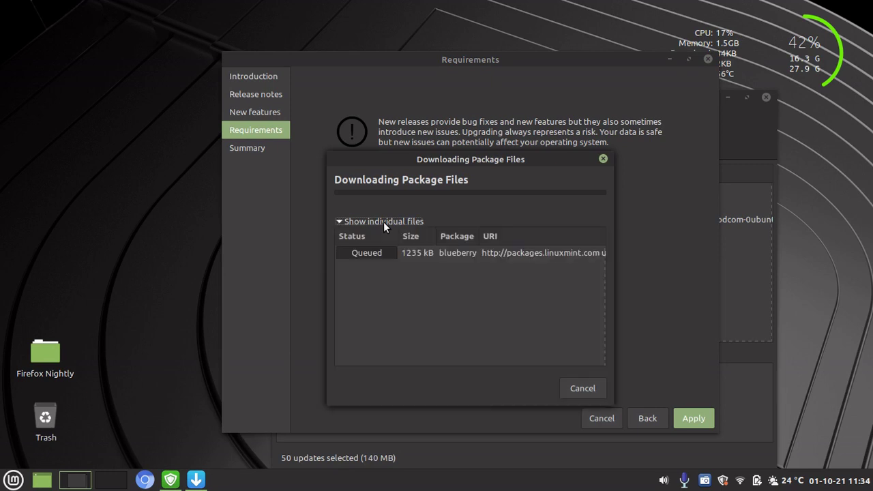